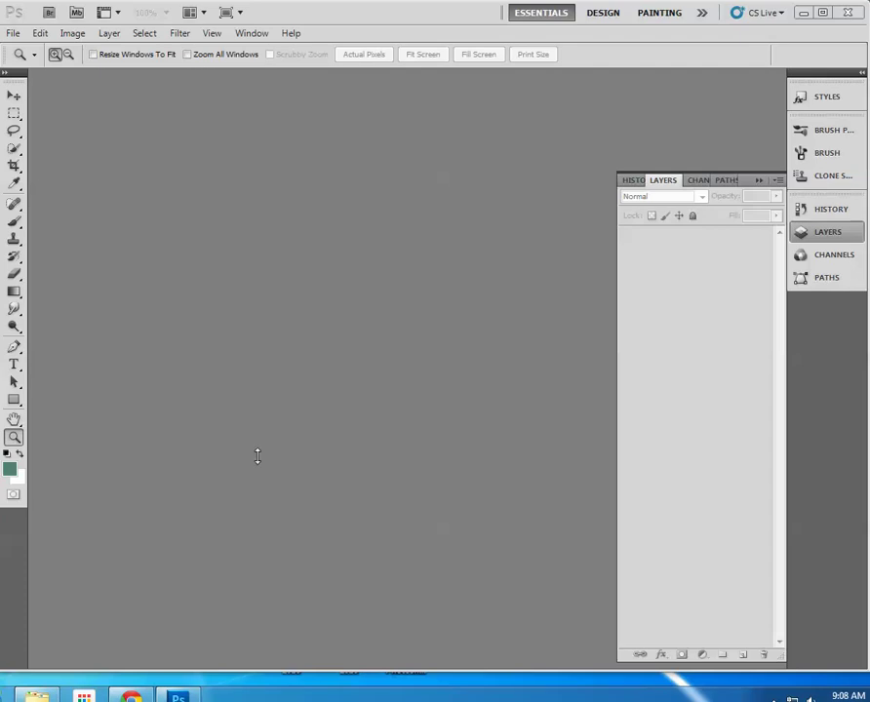
- Open Headgate painting.jpg from Removable Disk (F:) and collapse the Layers panel to clear the view of the image
click(13, 33)
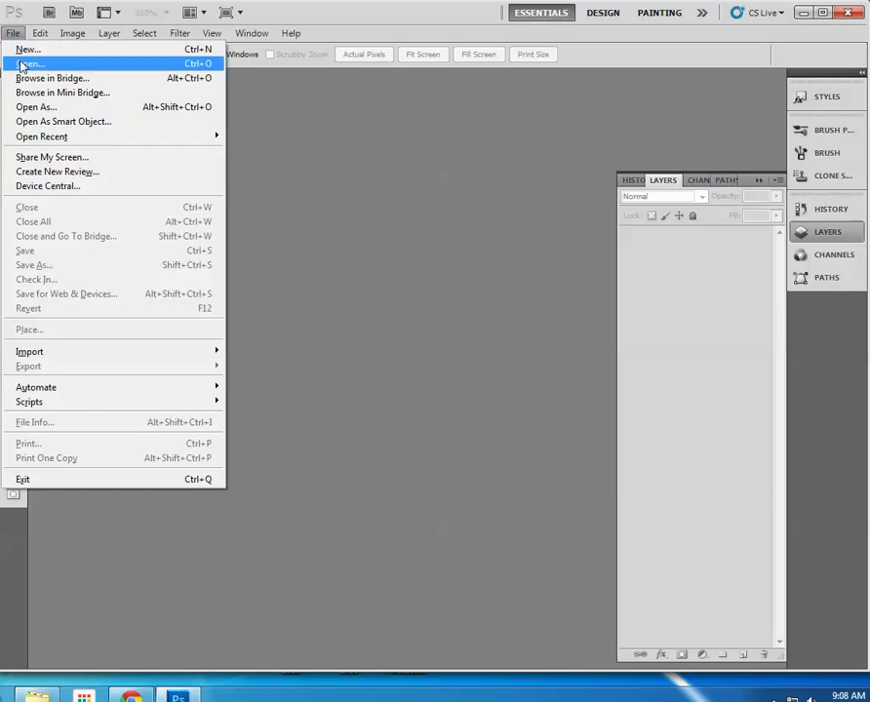
click(23, 63)
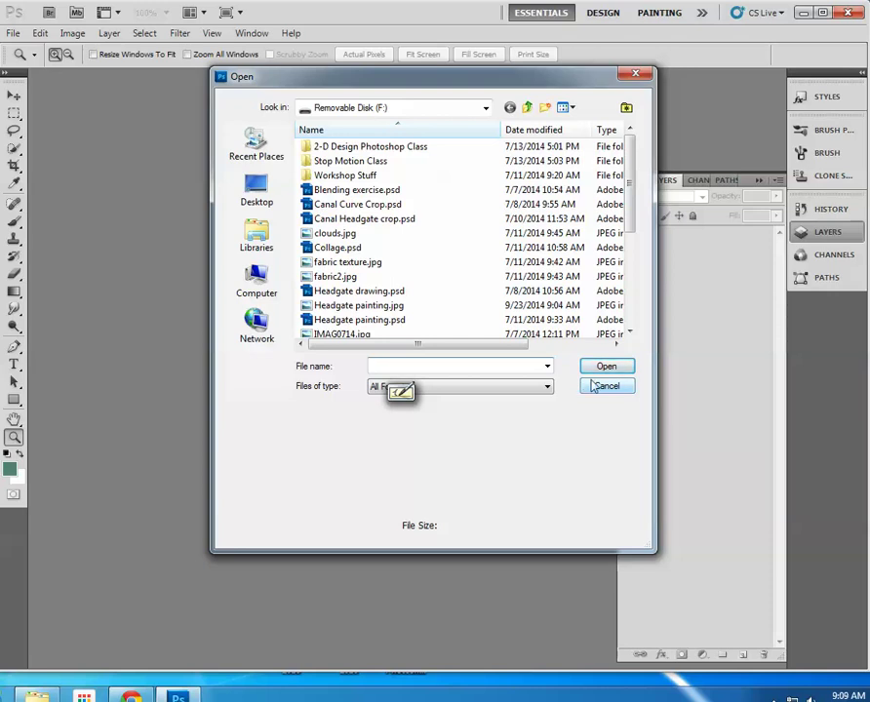
drag(629, 220, 635, 278)
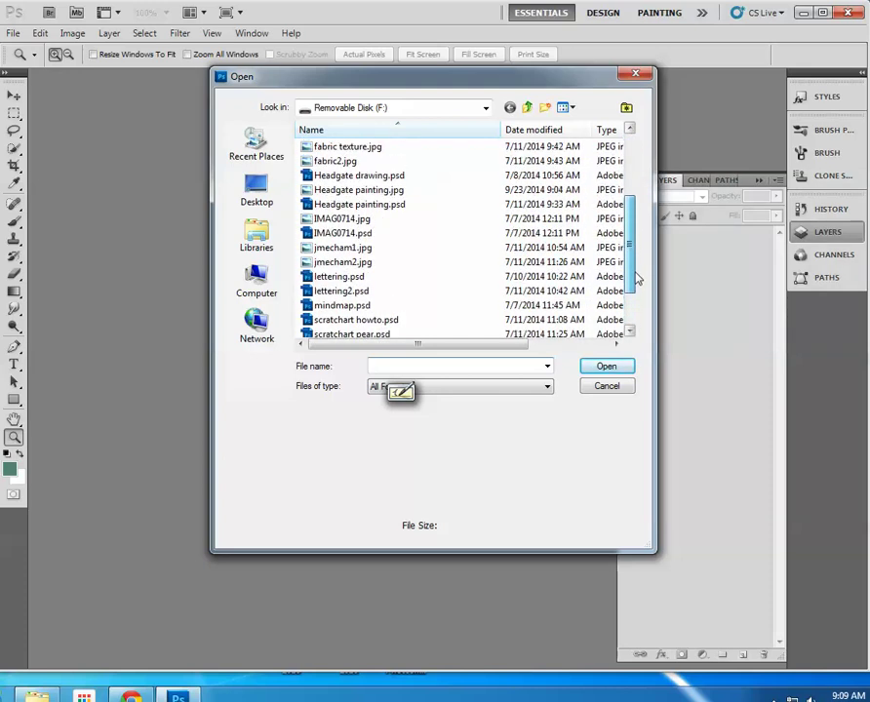
click(374, 191)
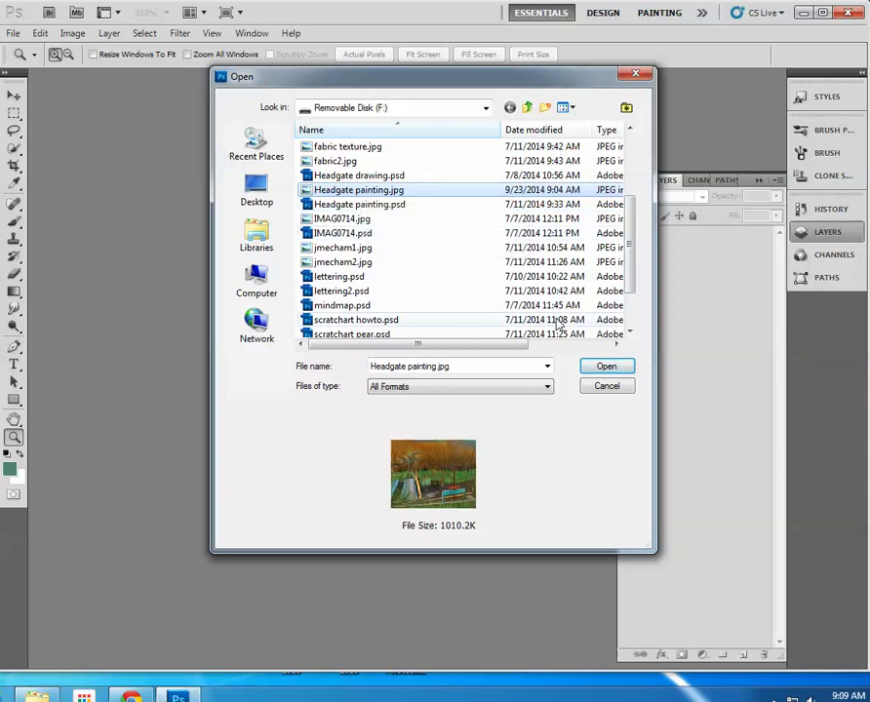
click(606, 367)
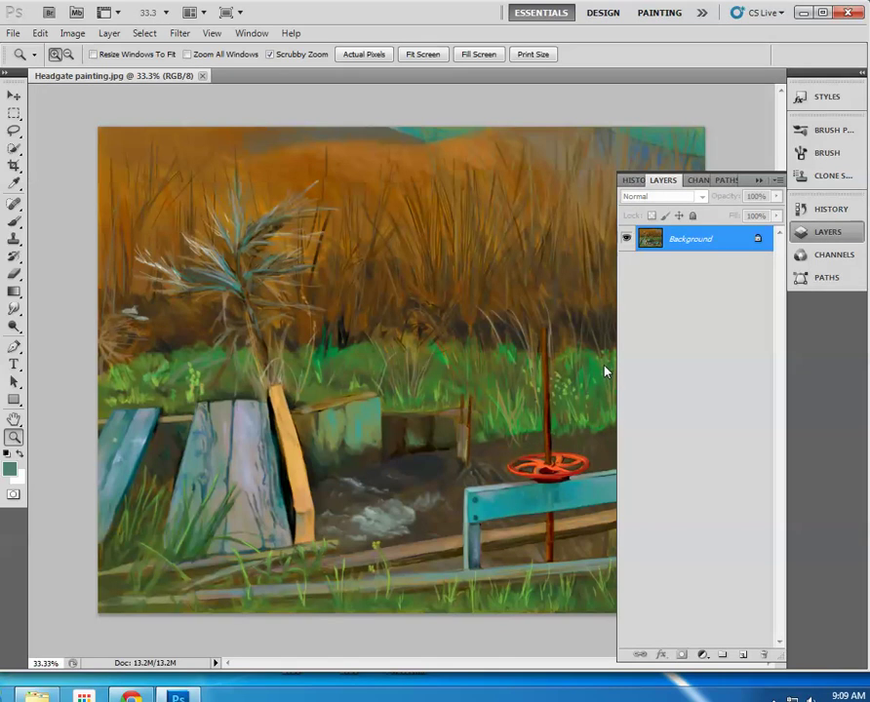
click(759, 180)
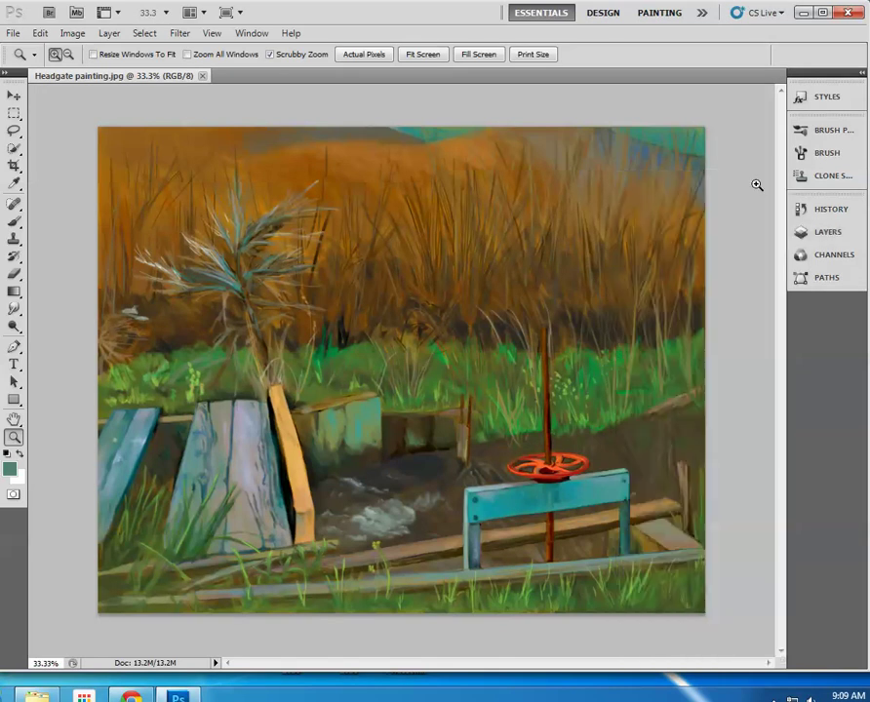
click(18, 33)
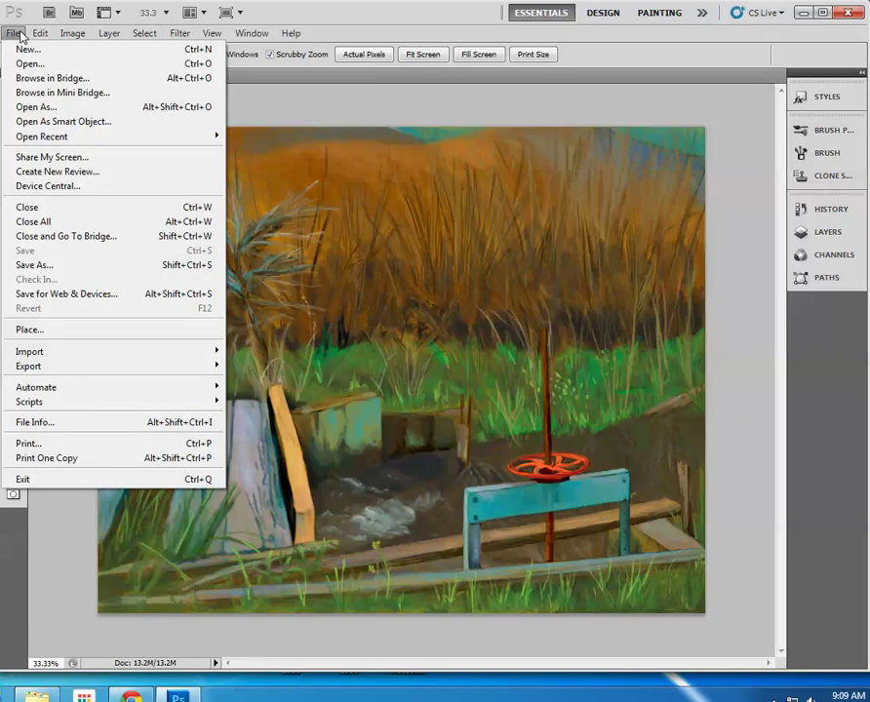
mouse_move(64, 34)
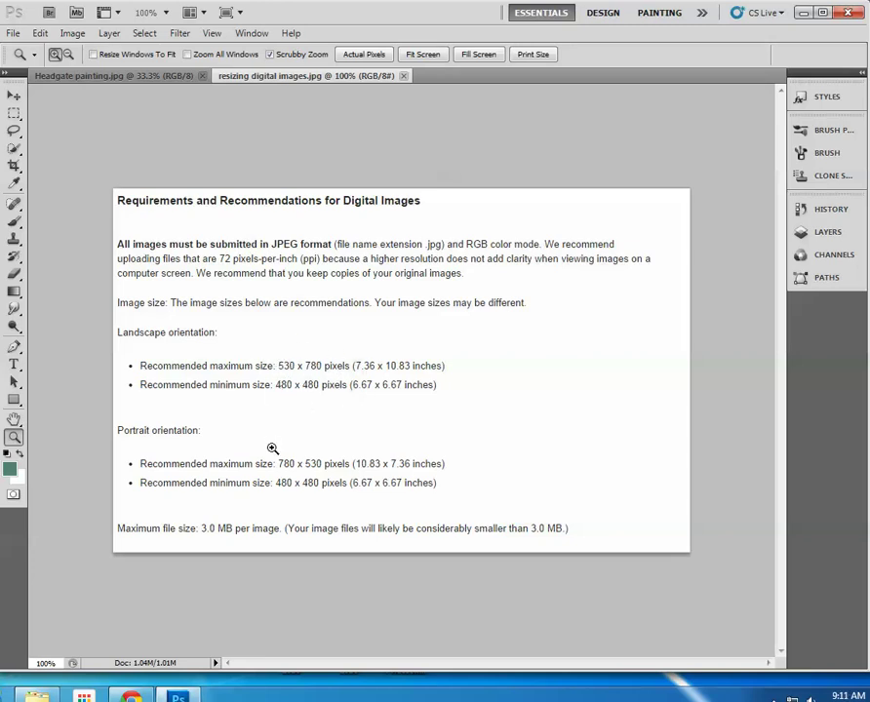
- Resample the Headgate painting image to a resolution of 72 pixels/inch
click(117, 77)
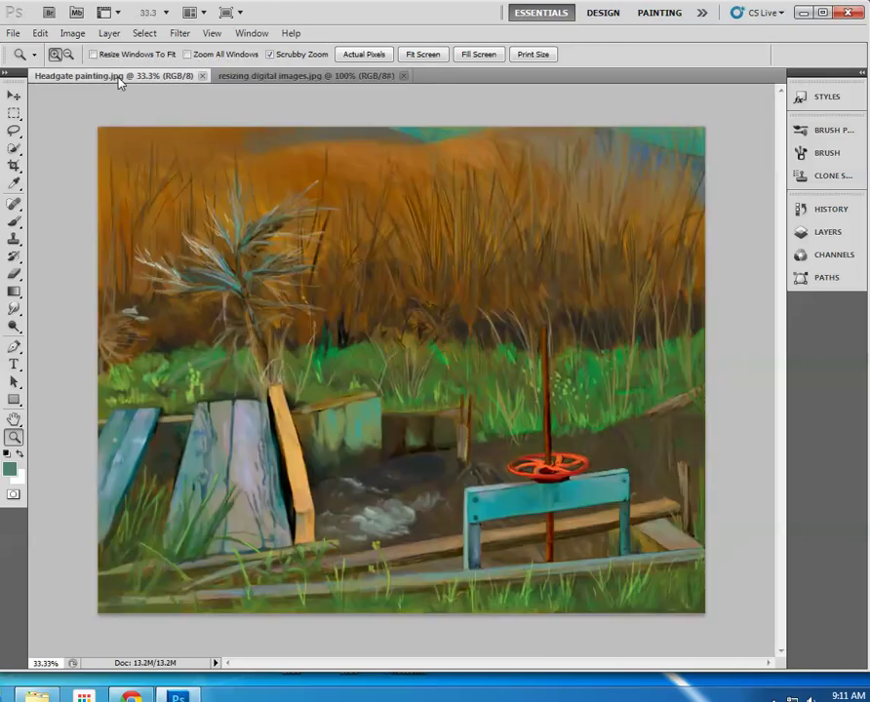
click(74, 33)
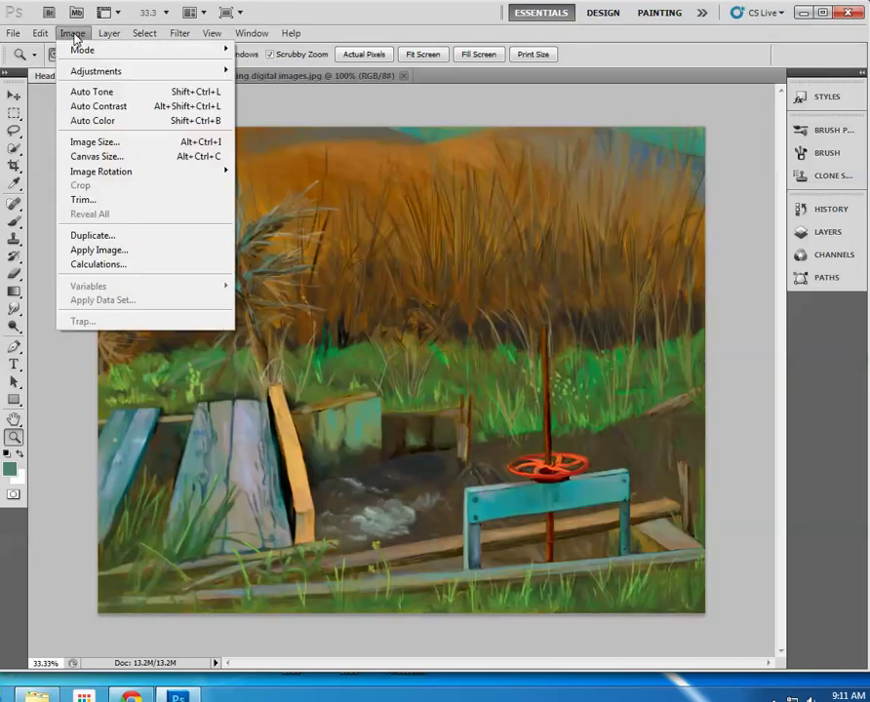
click(87, 142)
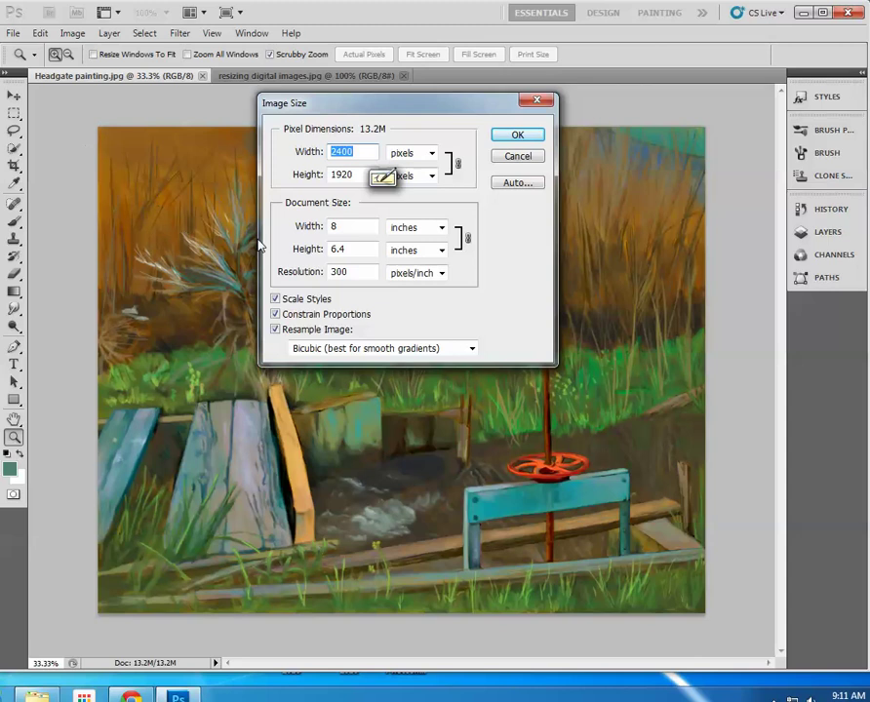
double_click(338, 272)
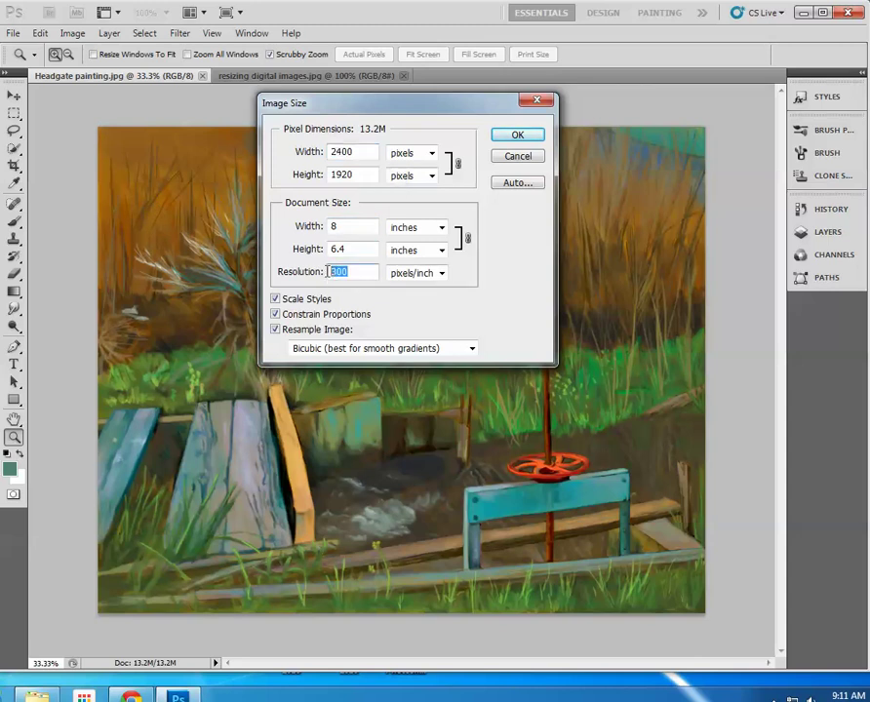
text(72)
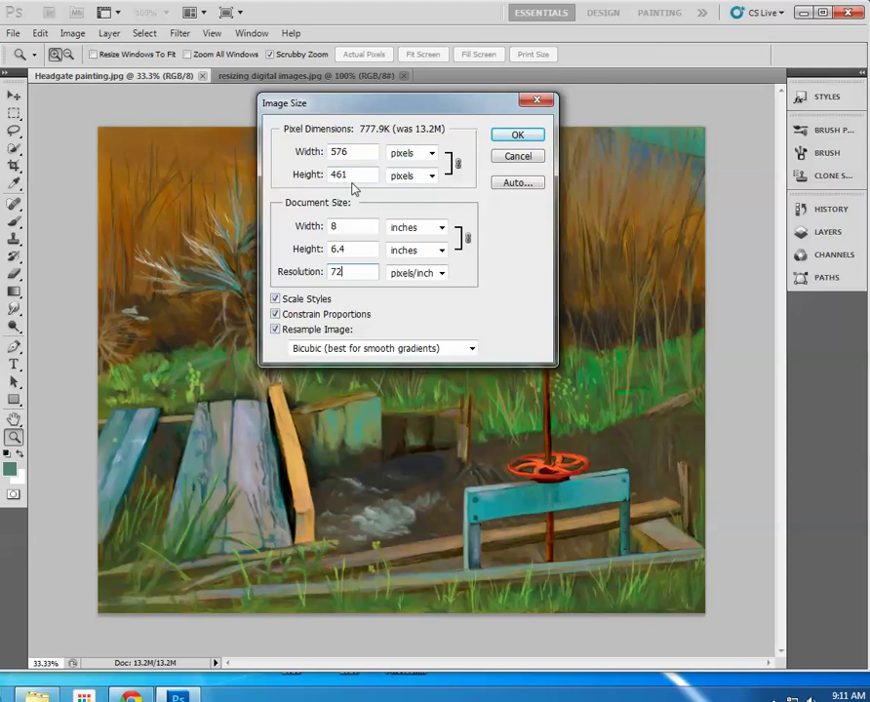
click(534, 143)
- Compare the recommended landscape dimensions in resizing digital images.jpg with the Headgate painting's image size and check the available document width units
click(347, 77)
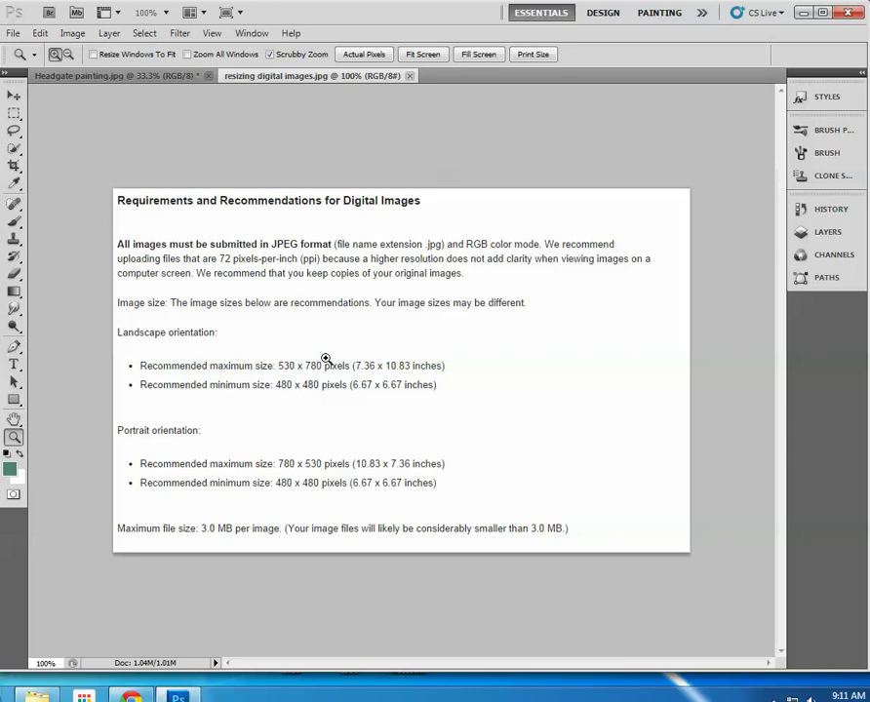
click(140, 78)
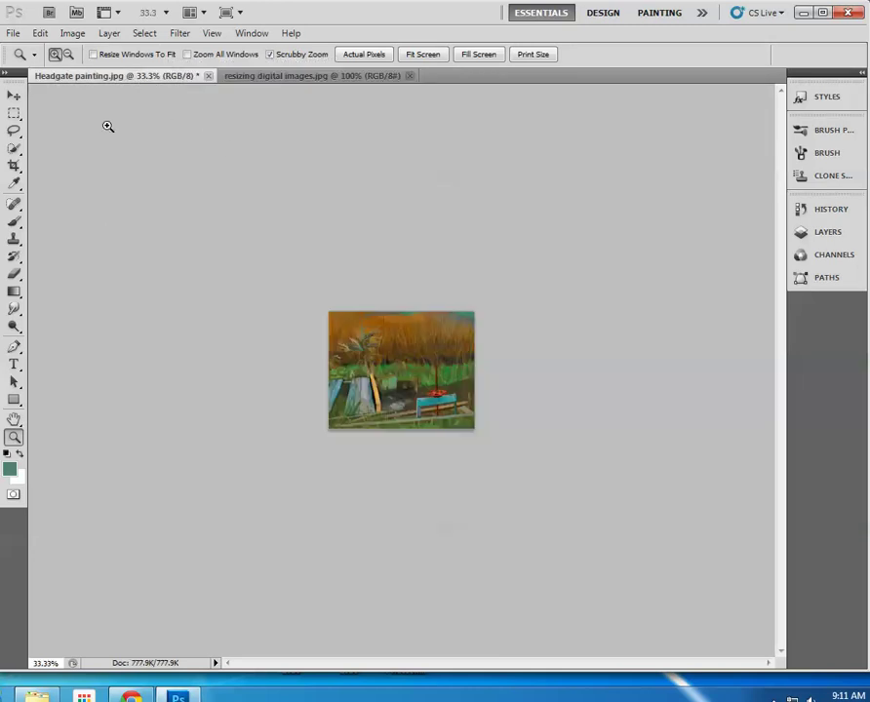
click(74, 34)
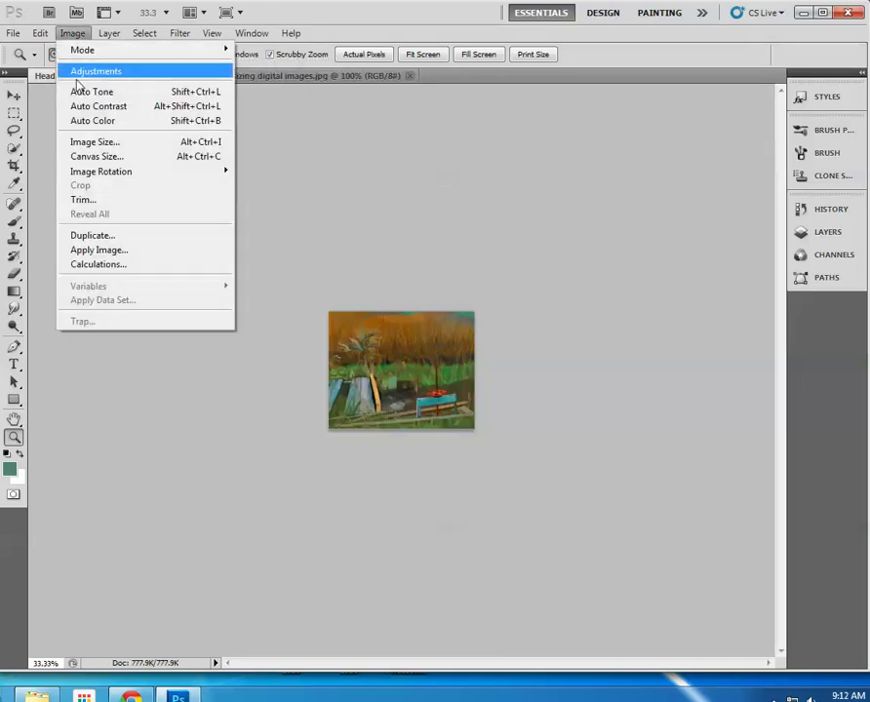
click(80, 144)
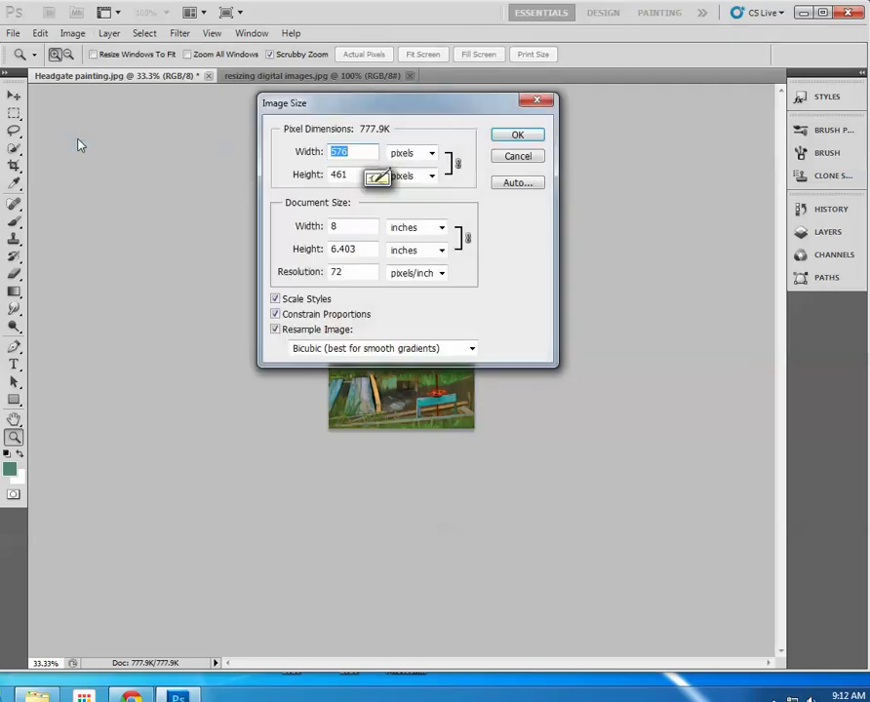
click(442, 228)
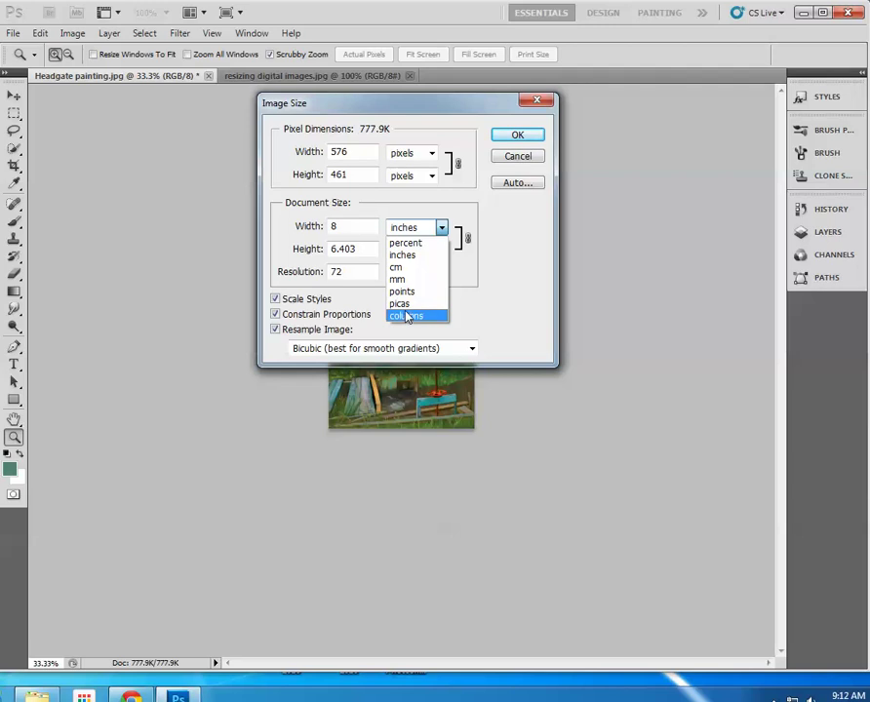
click(442, 229)
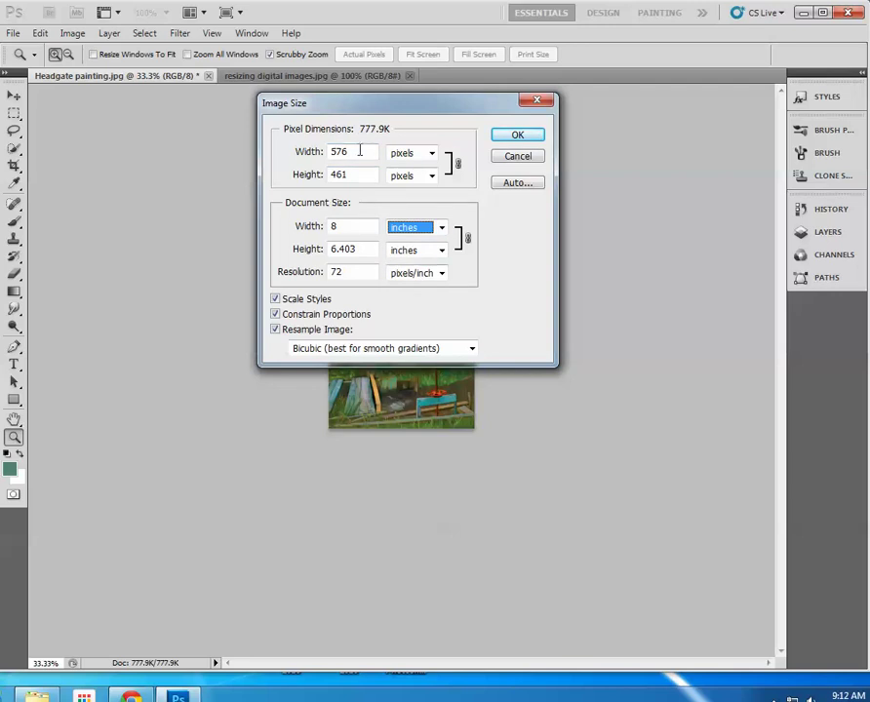
click(518, 135)
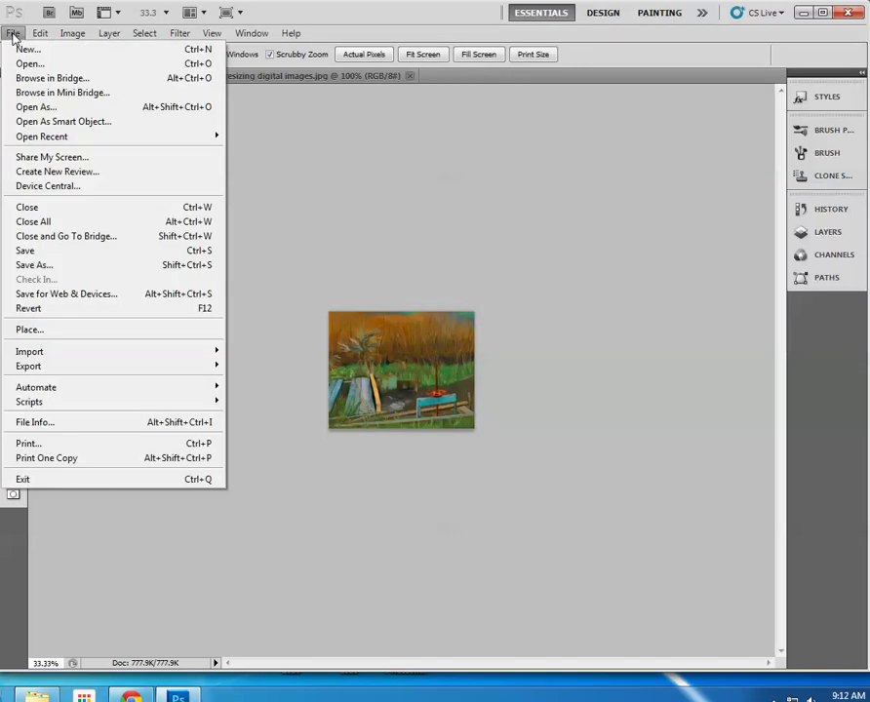
- Prepare to save the resized painting as a separate JPEG named "Headgate painting sm res.jpg"
click(22, 265)
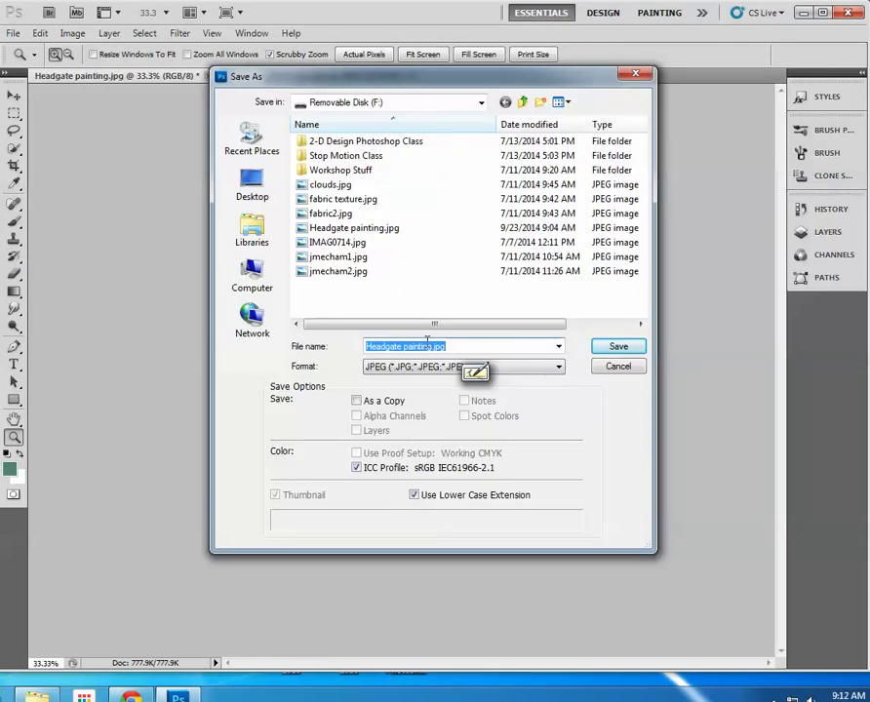
click(431, 339)
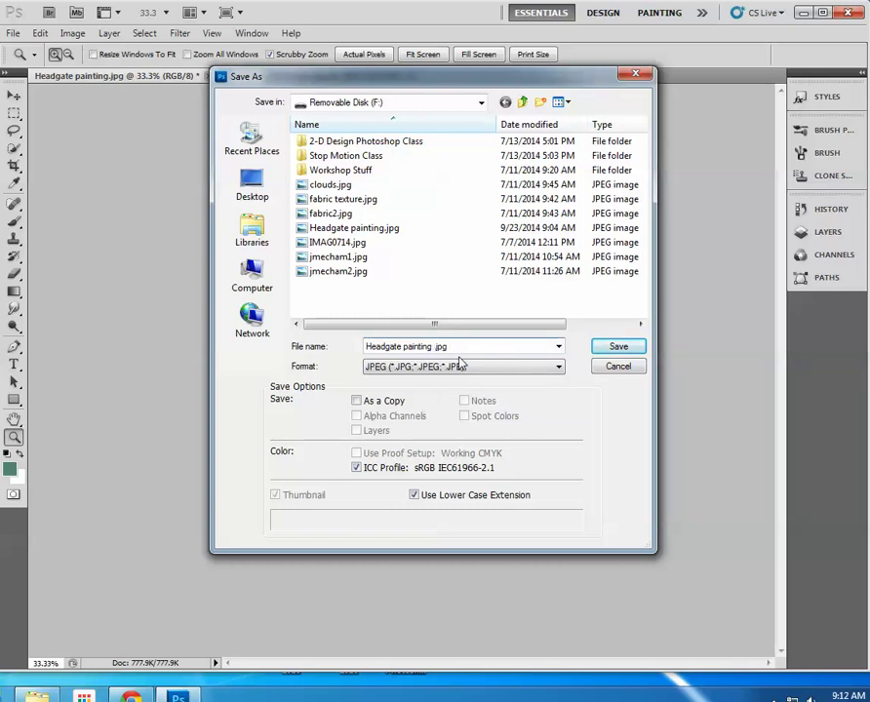
text(small)
text(res)
click(452, 347)
key(BackSpace)
key(Tab)
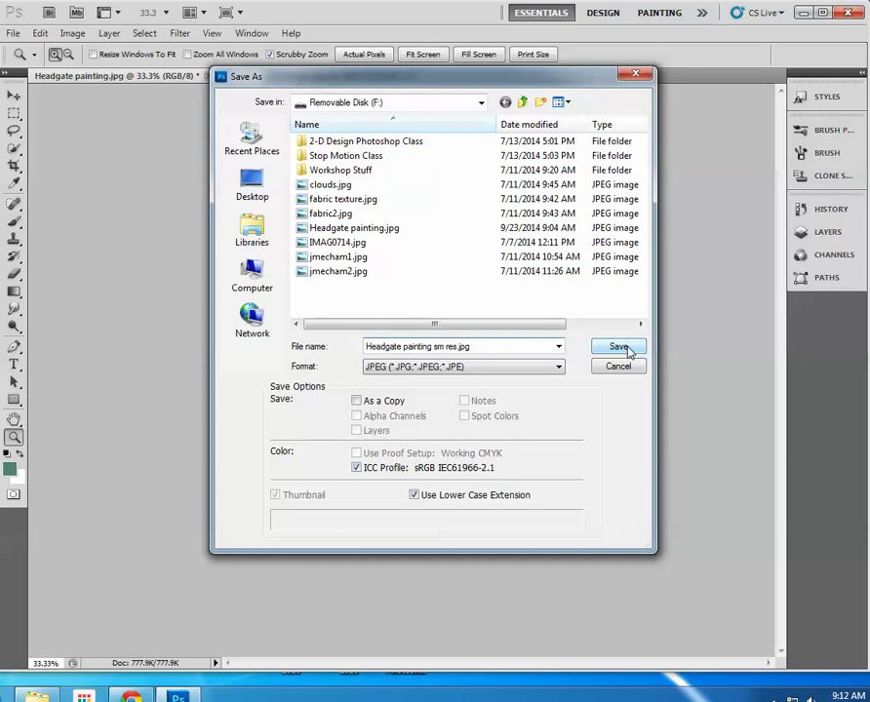
- Save the renamed JPEG to Removable Disk (F:) with quality 10 (Maximum) and the Baseline Optimized format
click(482, 103)
click(481, 103)
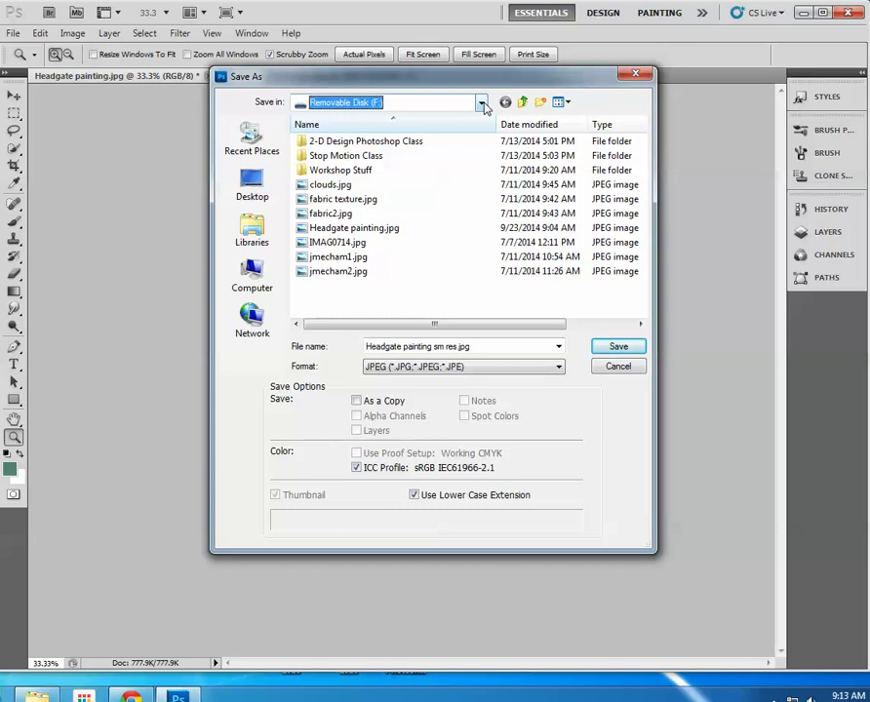
click(618, 347)
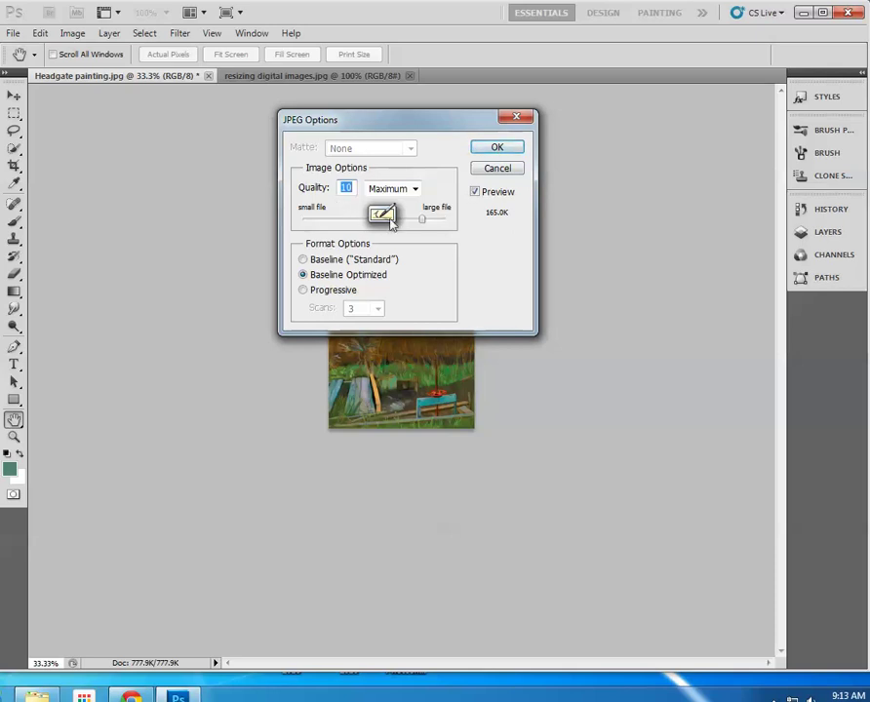
click(501, 149)
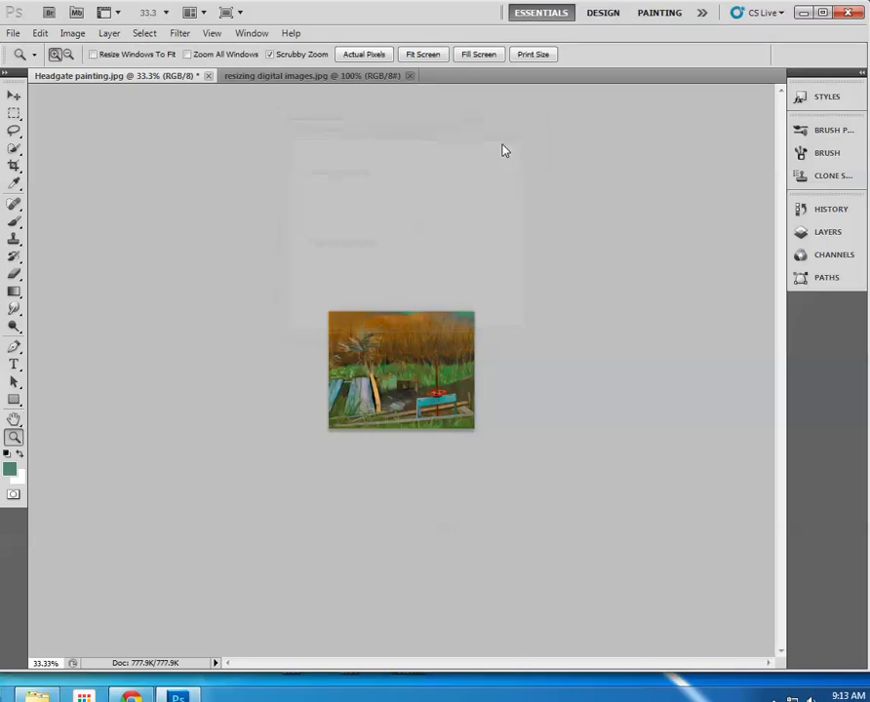